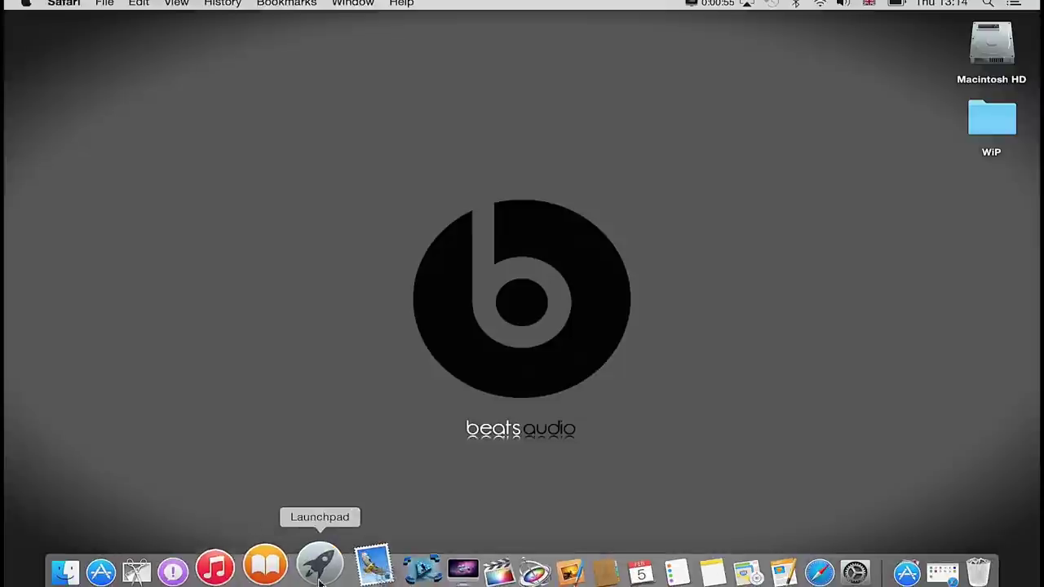
# Step: Launch QuickTime Player and open a new screen recording window
pyautogui.click(329, 573)
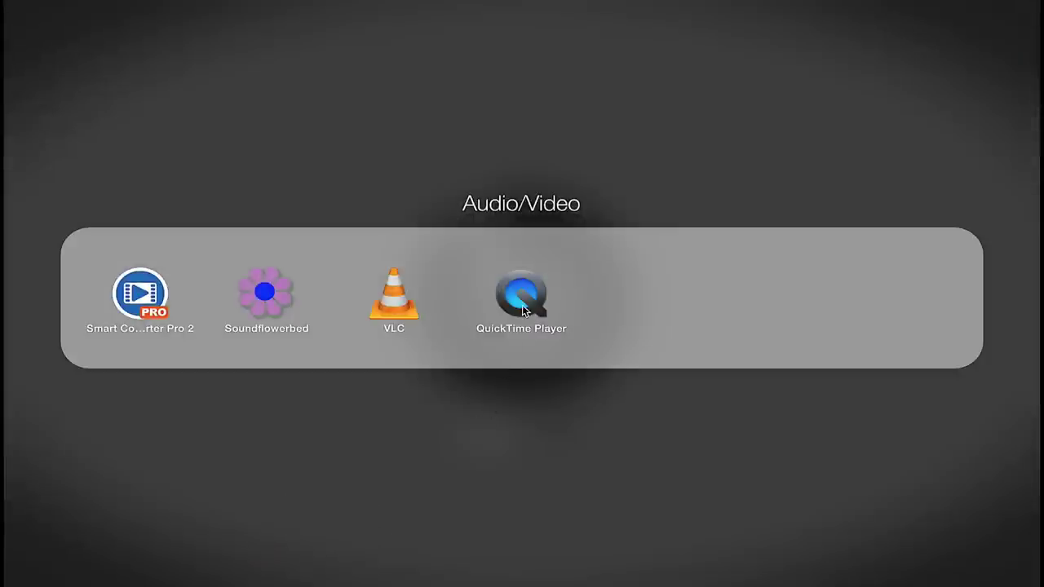
pyautogui.click(522, 305)
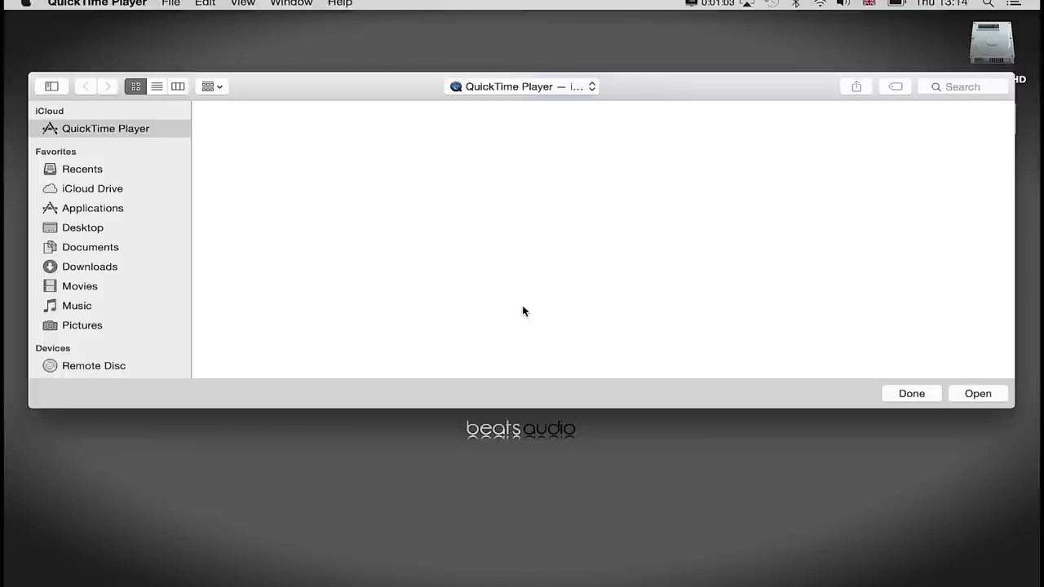
pyautogui.click(919, 395)
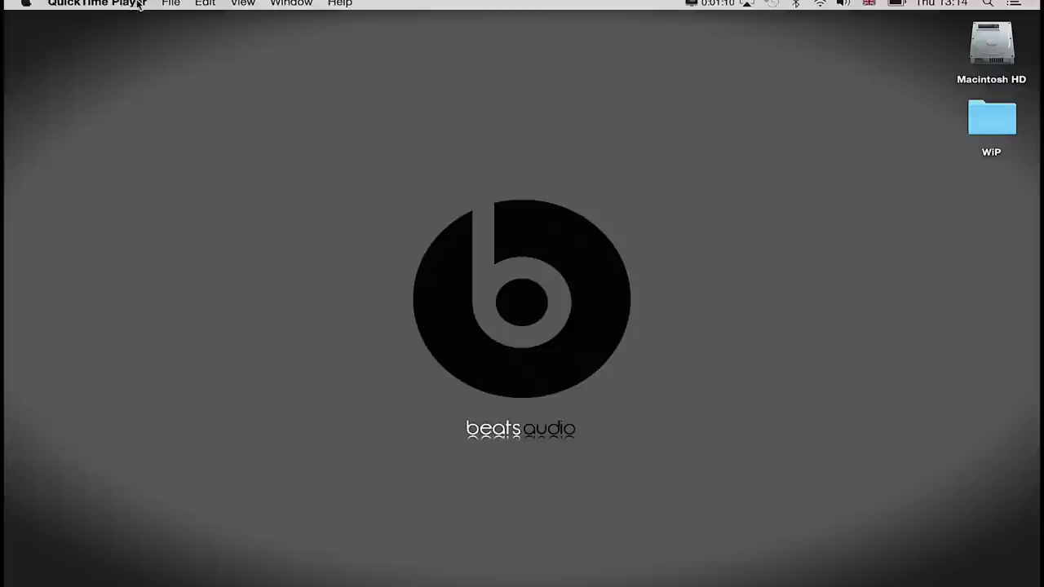
pyautogui.click(165, 7)
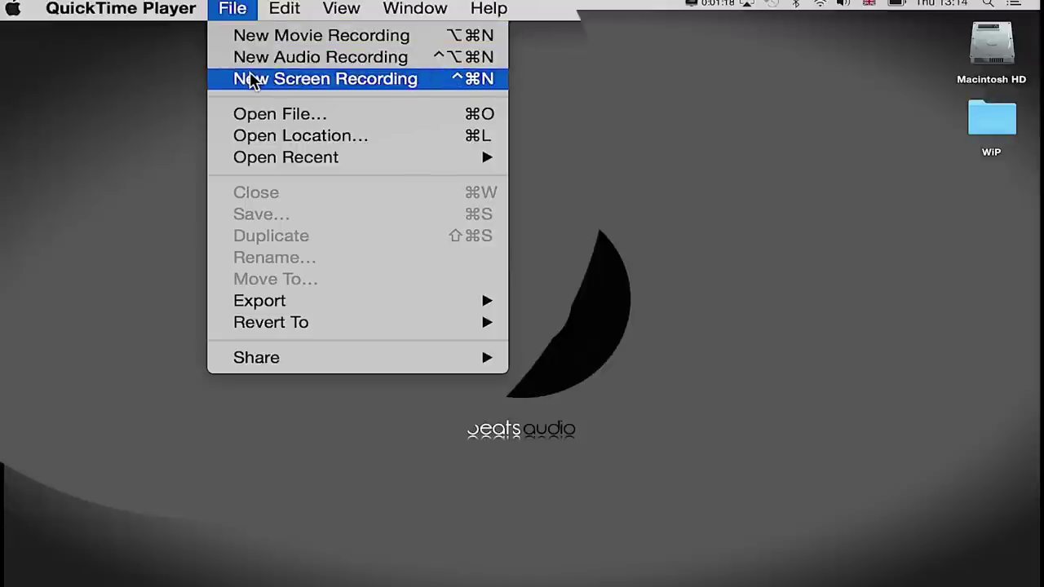
pyautogui.click(253, 79)
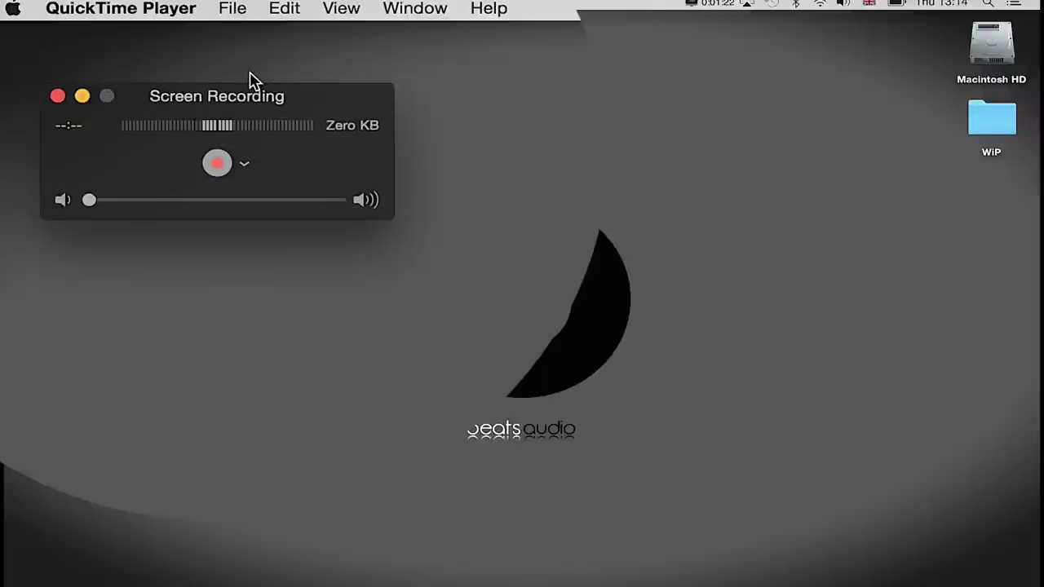
# Step: Enable showing mouse clicks in the screen recording and check the microphone and click options
pyautogui.click(244, 167)
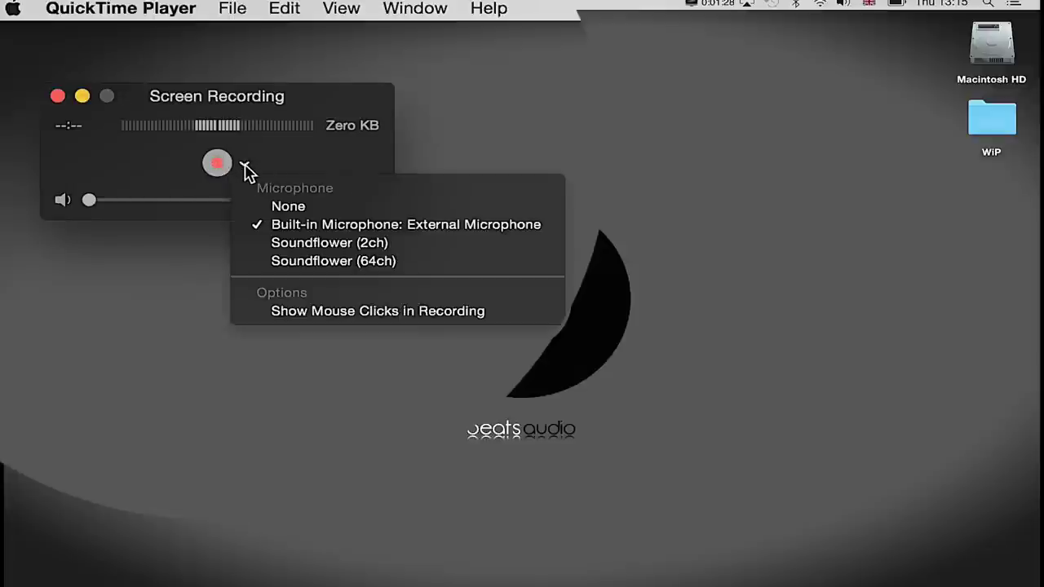
pyautogui.click(350, 318)
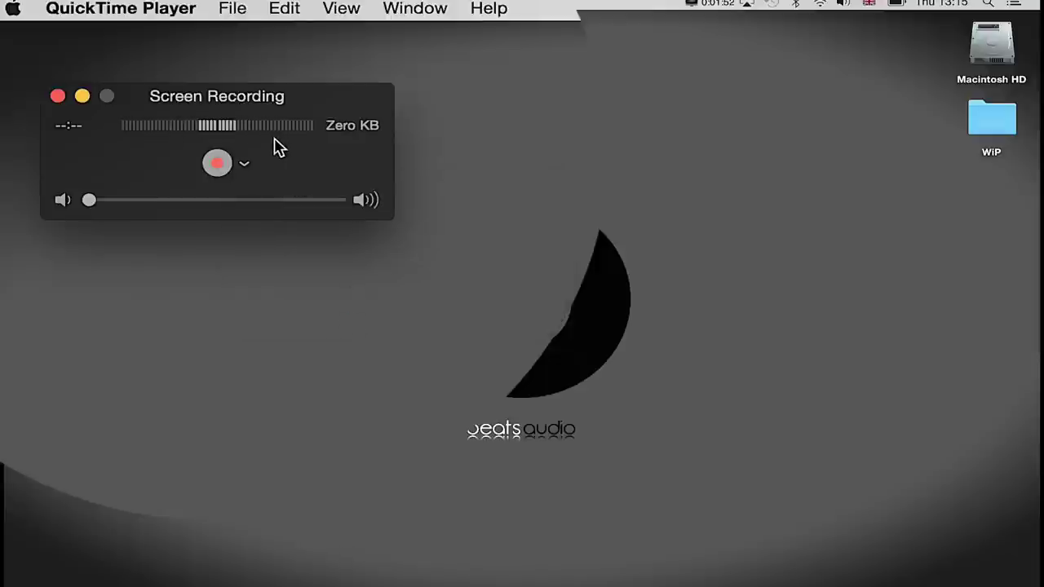
pyautogui.click(246, 165)
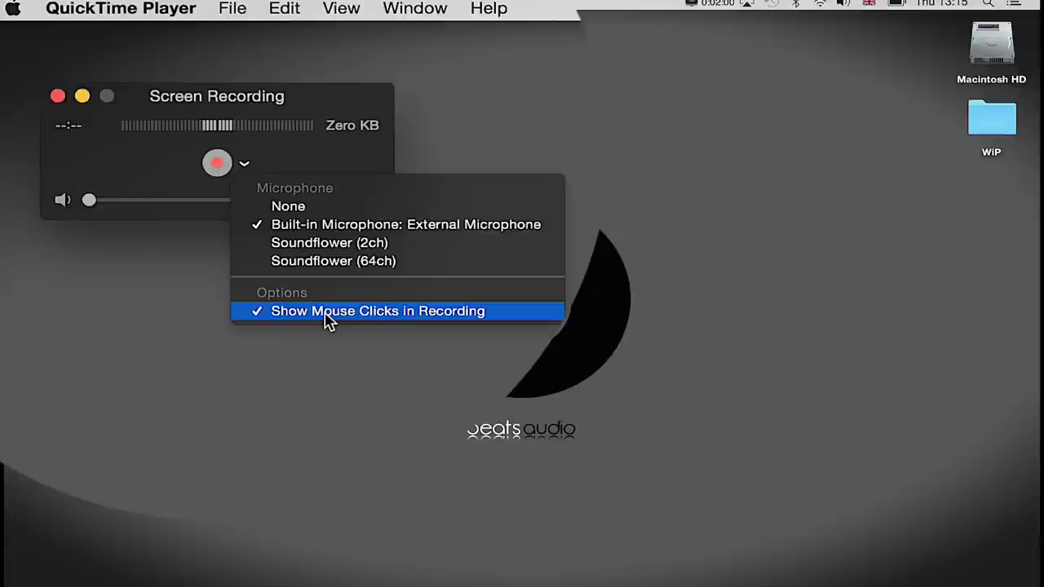
pyautogui.click(313, 356)
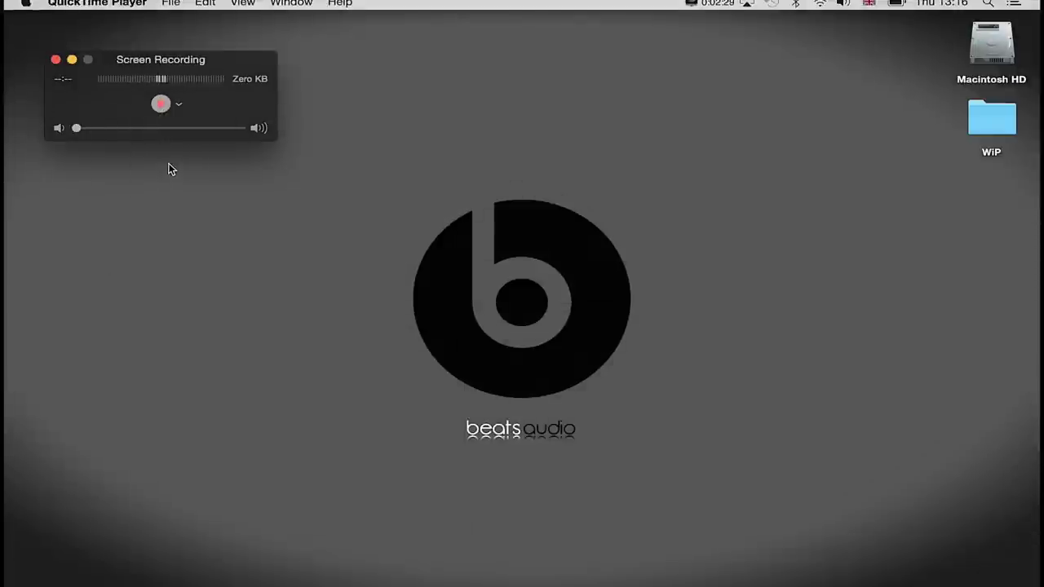
pyautogui.click(181, 106)
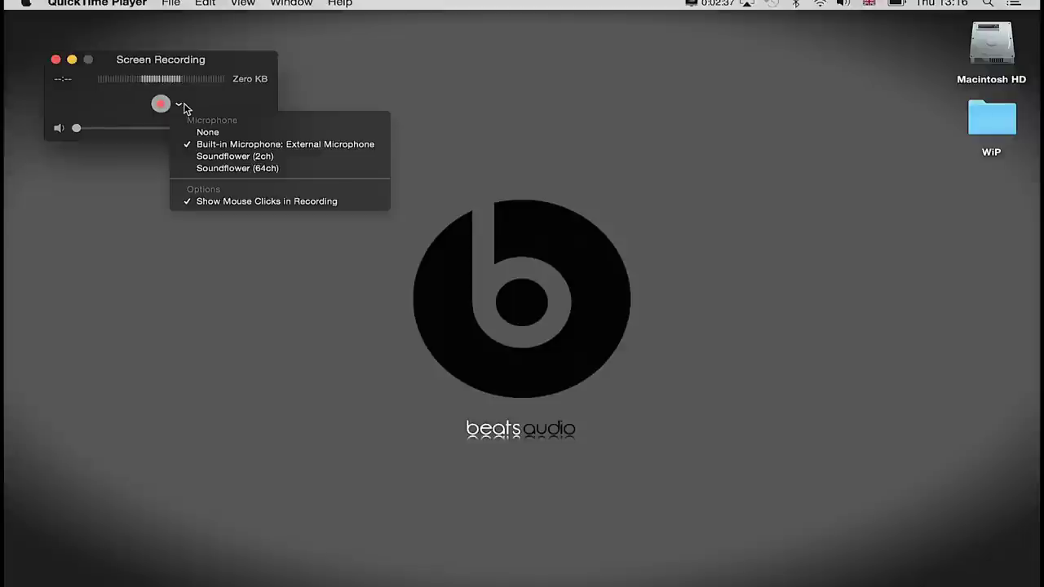
pyautogui.click(209, 238)
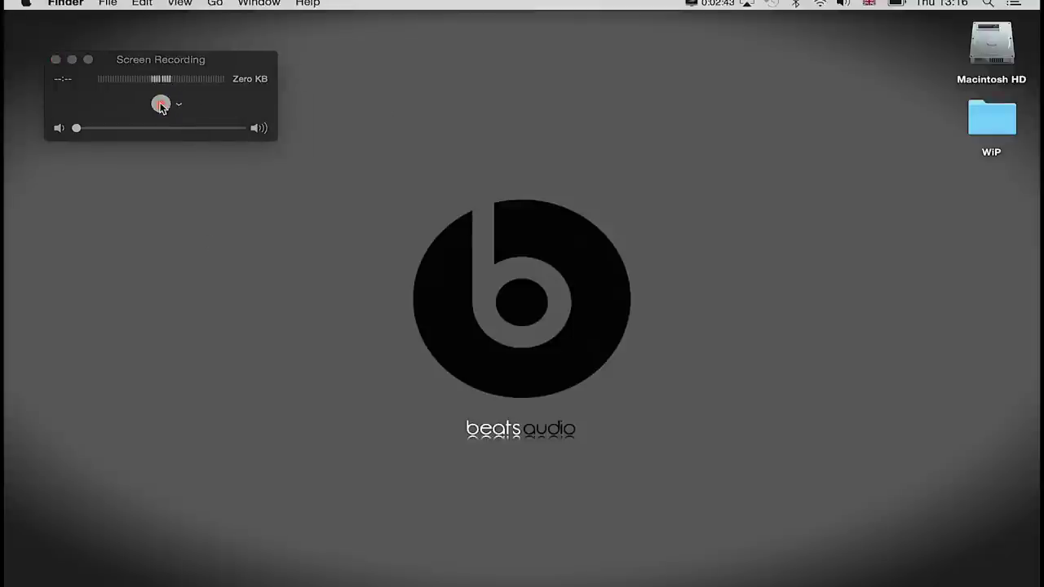
# Step: Open a Safari window and start a screen recording limited to the area that window covers
pyautogui.moveTo(799, 566)
pyautogui.click(760, 568)
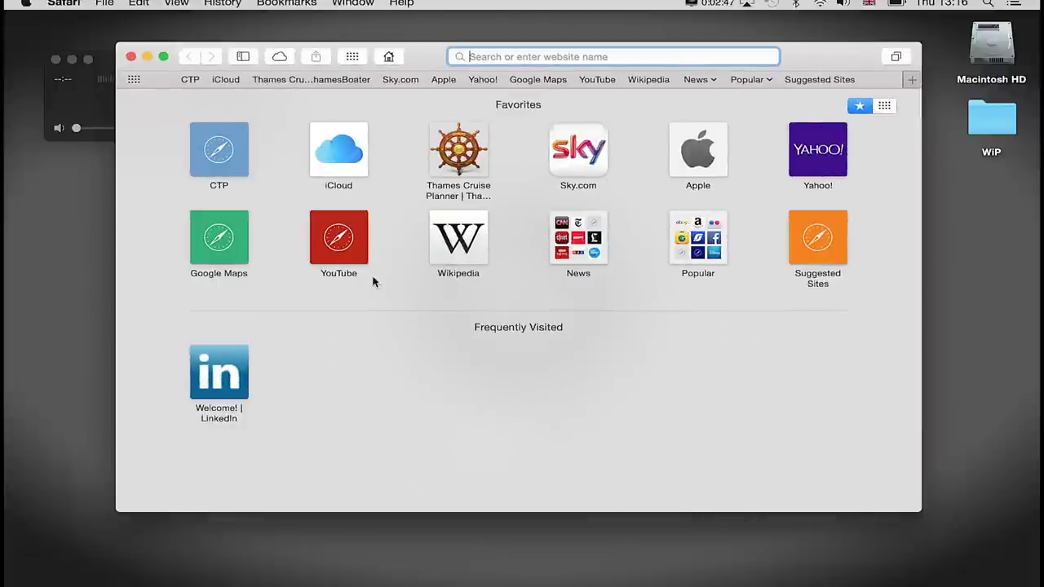
pyautogui.click(94, 102)
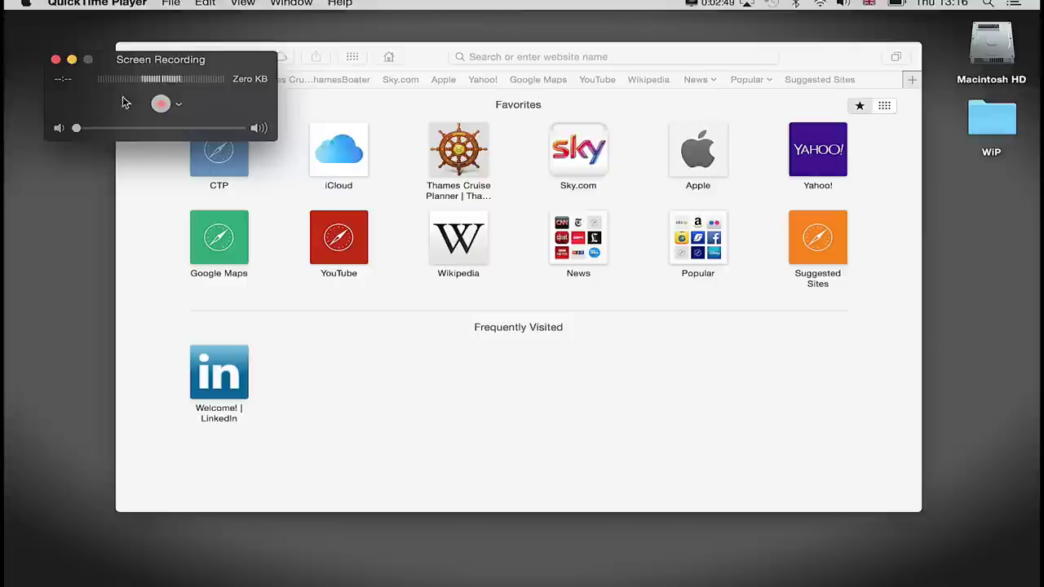
pyautogui.click(162, 104)
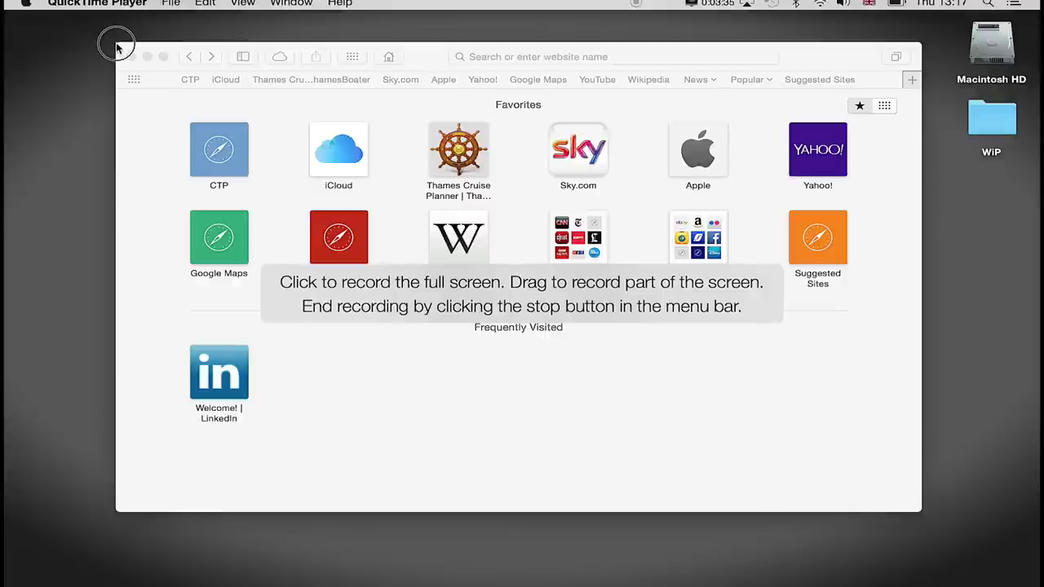
pyautogui.moveTo(115, 43); pyautogui.dragTo(922, 514)
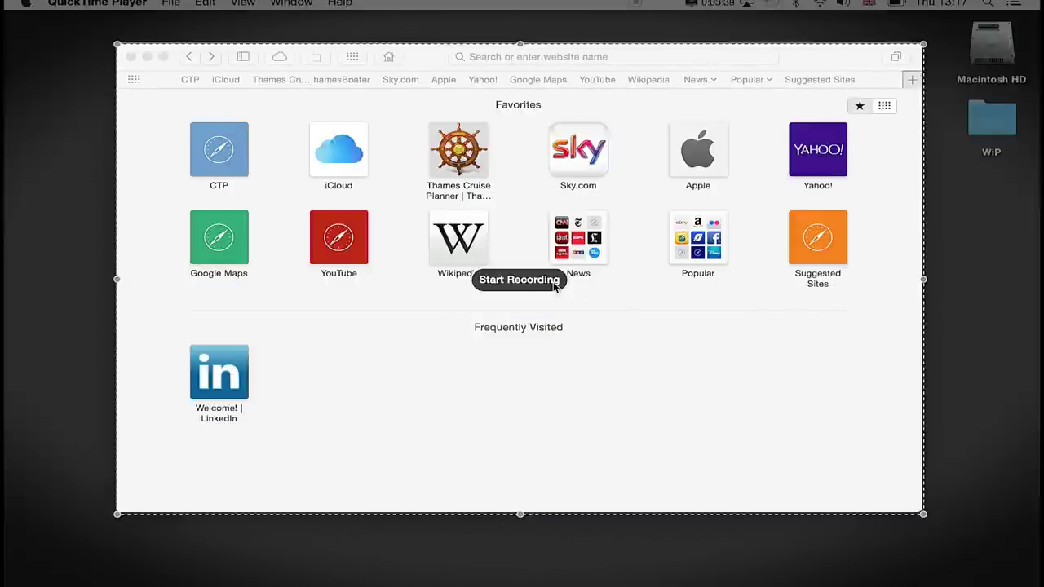
pyautogui.click(519, 279)
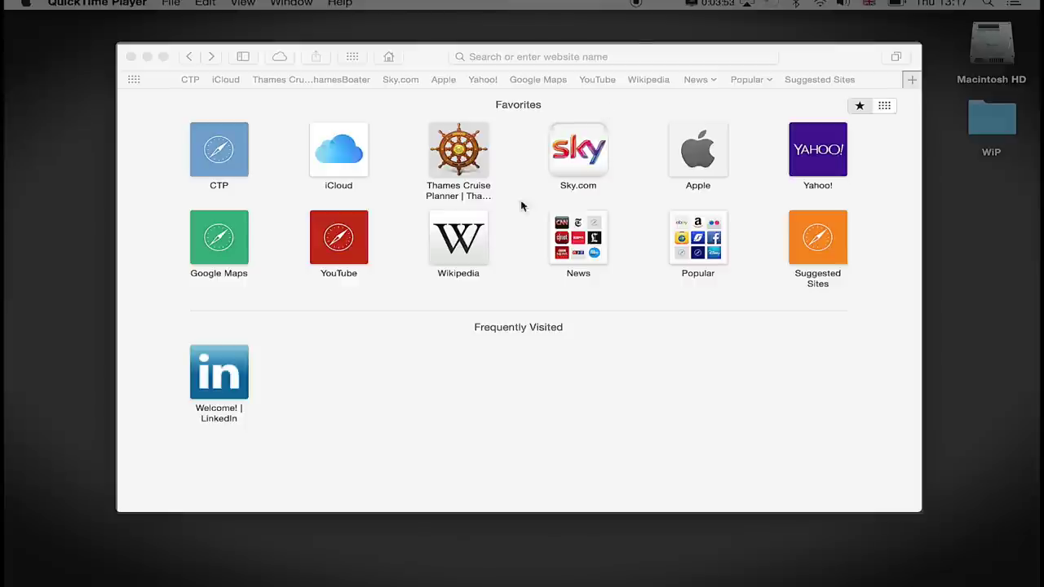
# Step: Load google.co.uk in the recorded Safari window and stop the screen recording
pyautogui.click(387, 380)
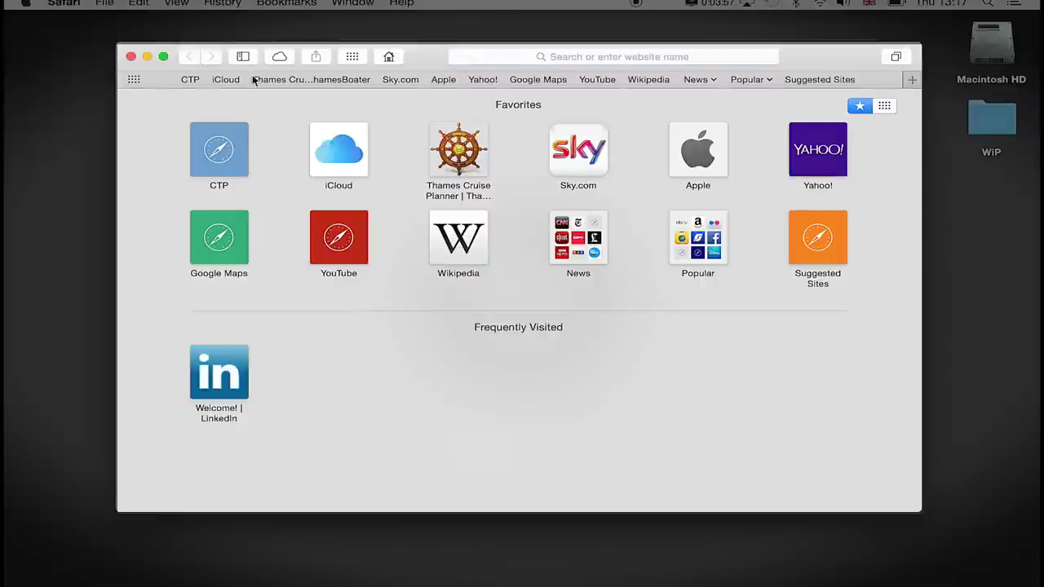
pyautogui.click(531, 56)
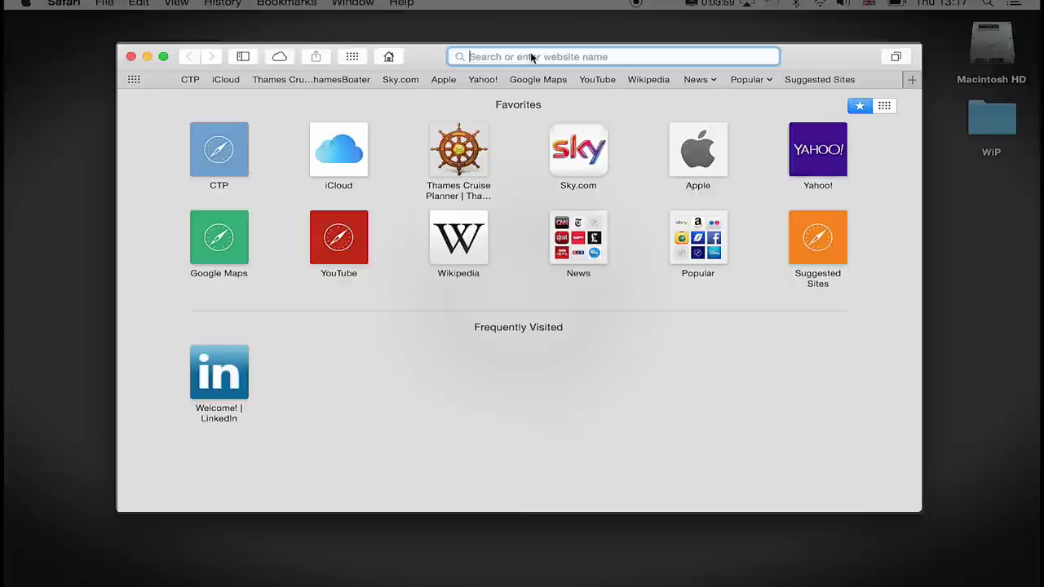
pyautogui.write('google.co.uk')
pyautogui.press('Return')
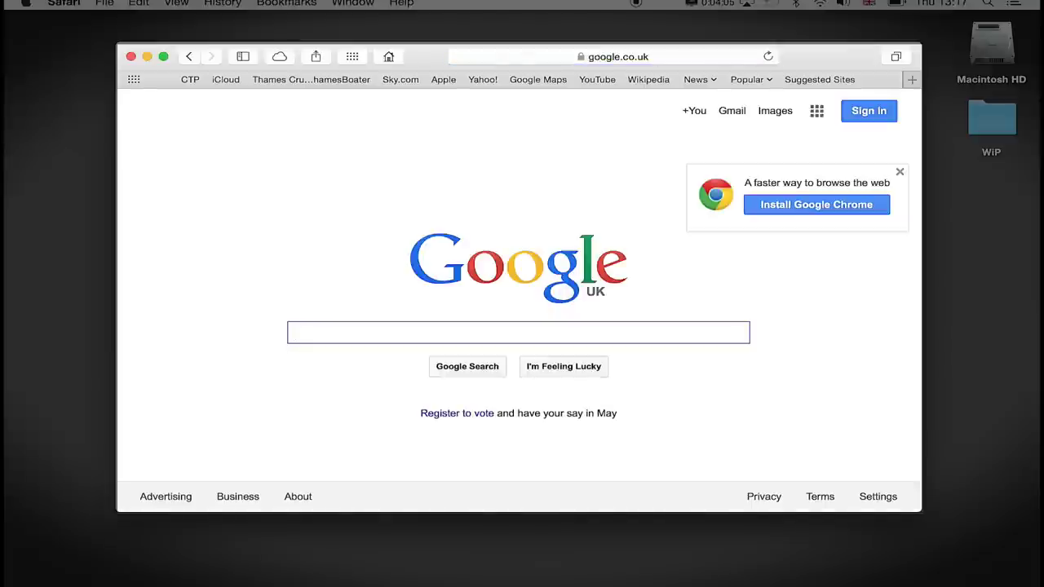
pyautogui.click(637, 8)
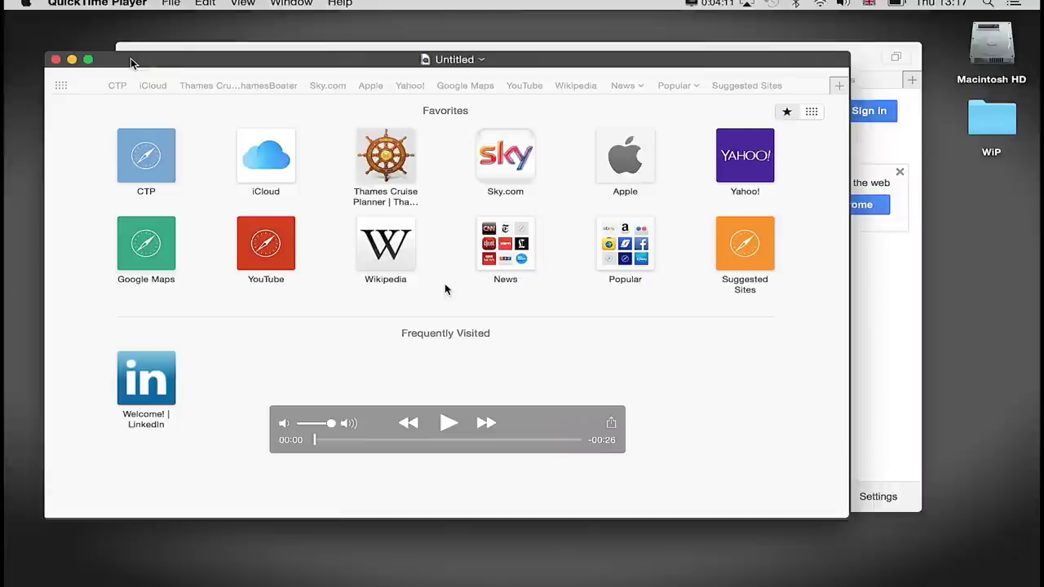
# Step: Close the Safari window behind the new recording and reposition the recording's playback window on the desktop
pyautogui.moveTo(171, 64); pyautogui.dragTo(210, 107)
pyautogui.click(130, 56)
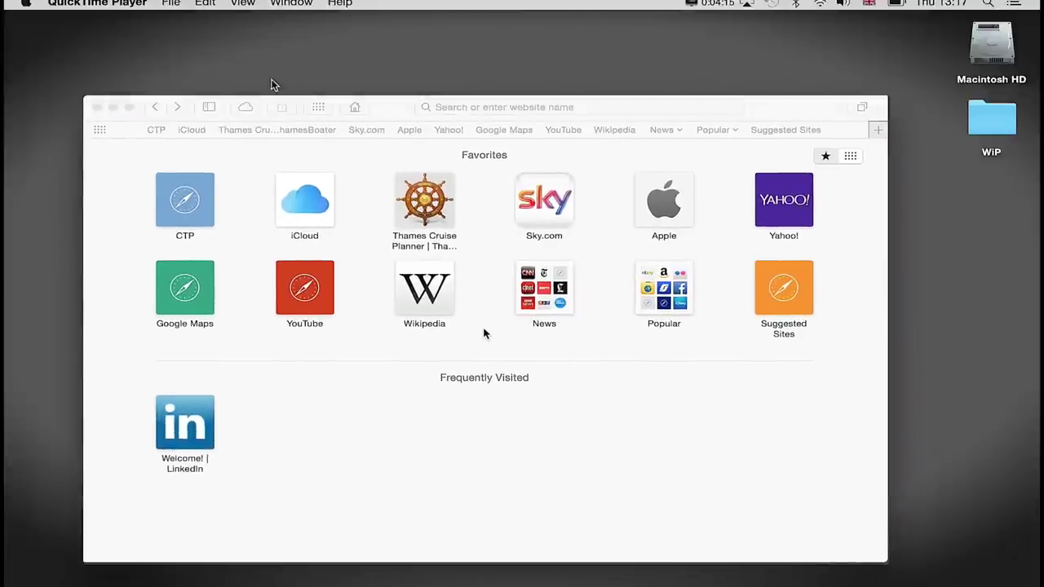
pyautogui.moveTo(389, 109); pyautogui.dragTo(386, 55)
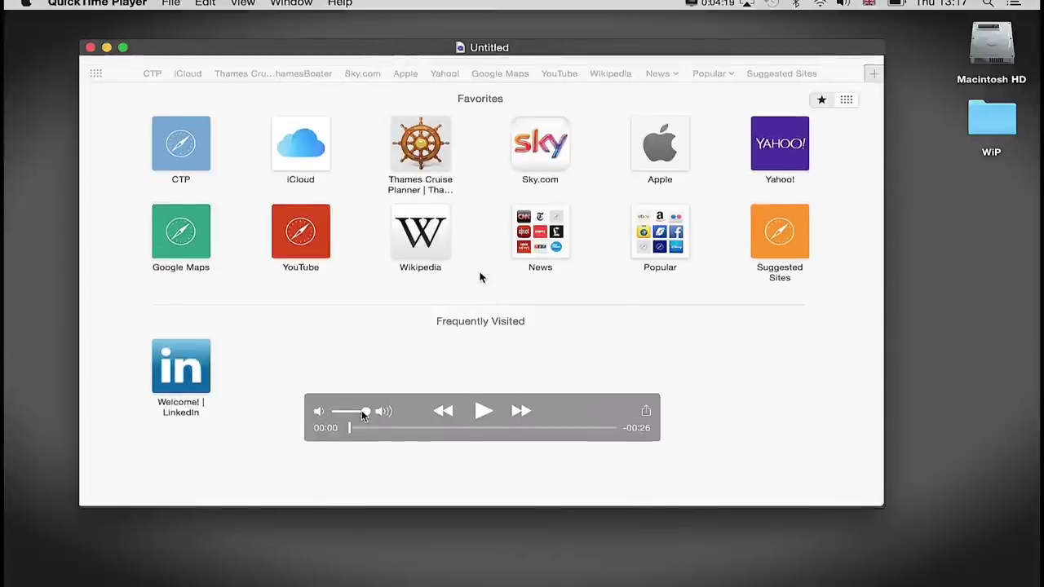
# Step: Lower the playback volume to minimum and preview the first few seconds of the untitled recording
pyautogui.moveTo(365, 411); pyautogui.dragTo(337, 411)
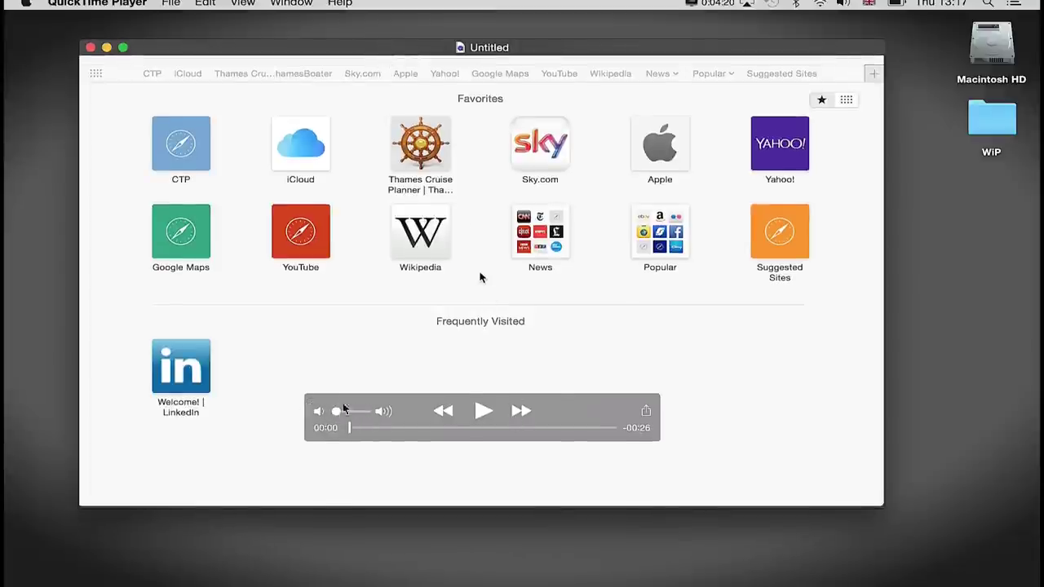
pyautogui.click(483, 412)
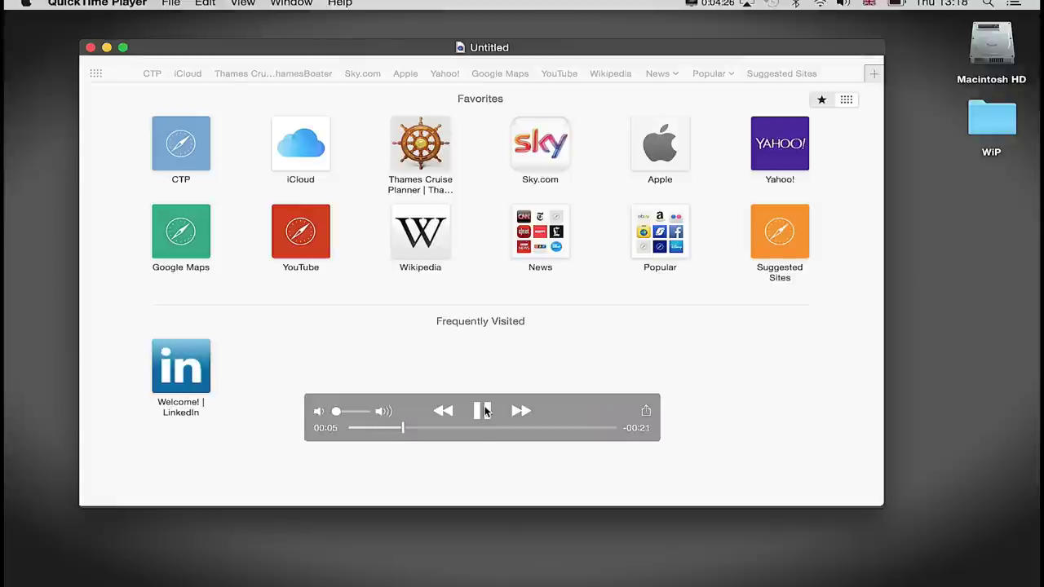
pyautogui.click(484, 410)
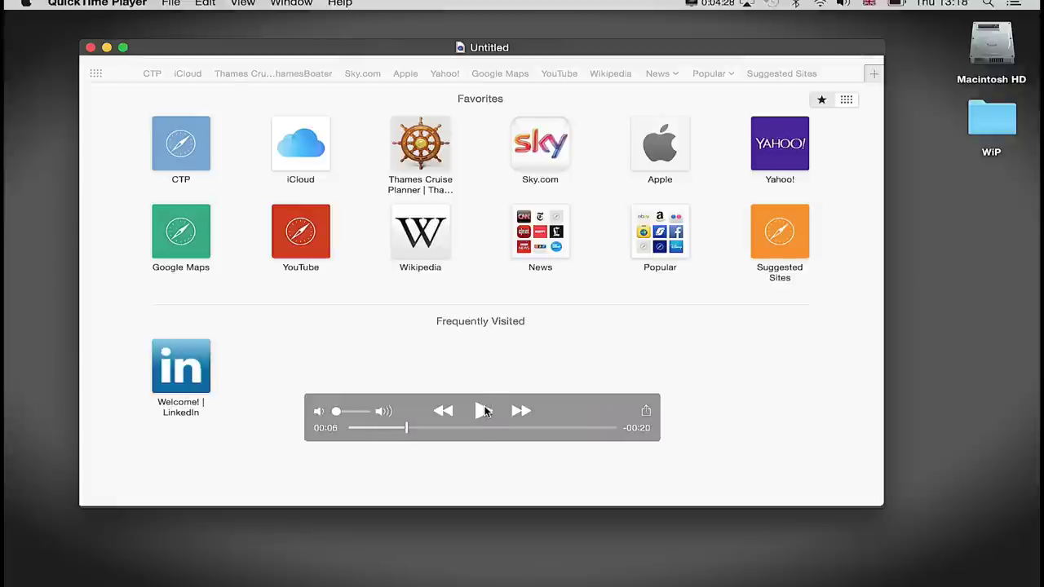
# Step: Close the untitled recording and save it as Test on the Desktop without any tags
pyautogui.click(90, 47)
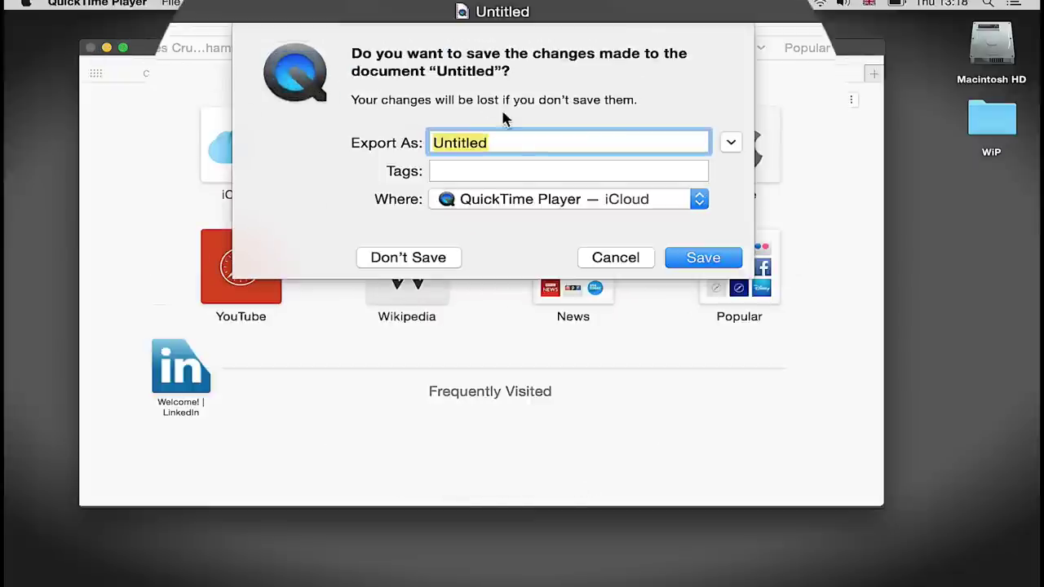
pyautogui.doubleClick(513, 137)
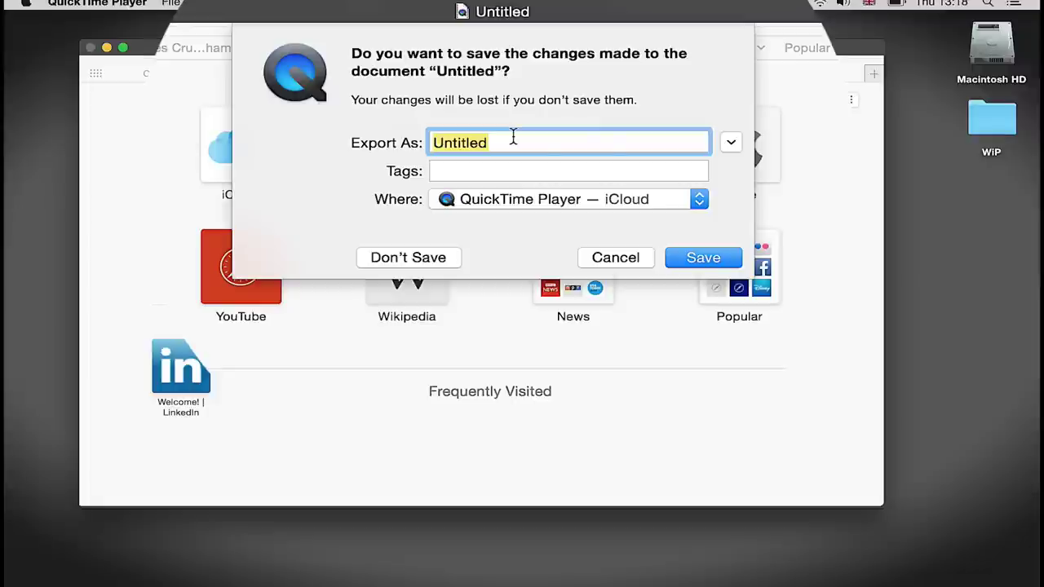
pyautogui.write('Test')
pyautogui.click(700, 200)
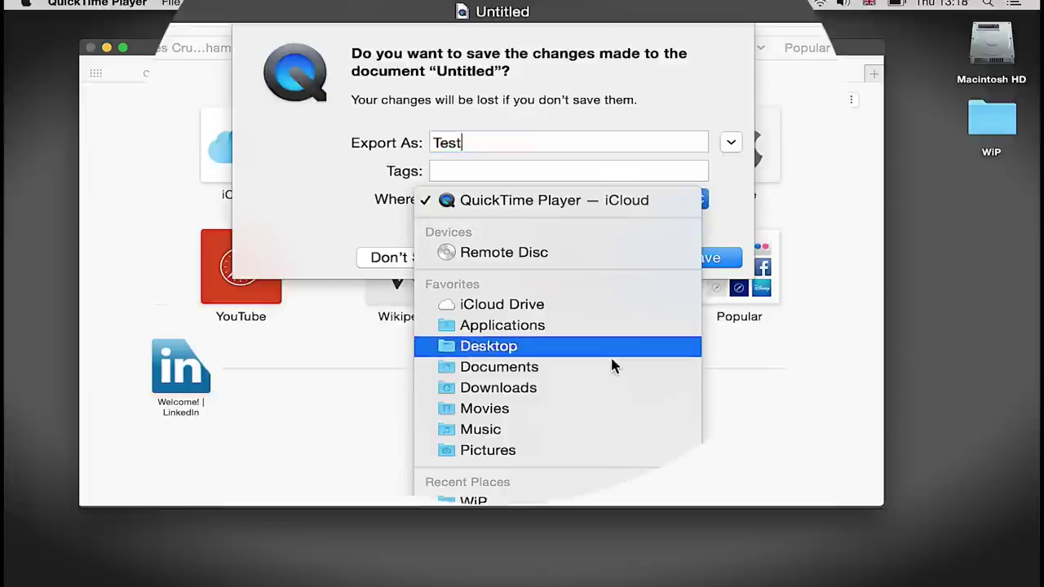
pyautogui.click(600, 347)
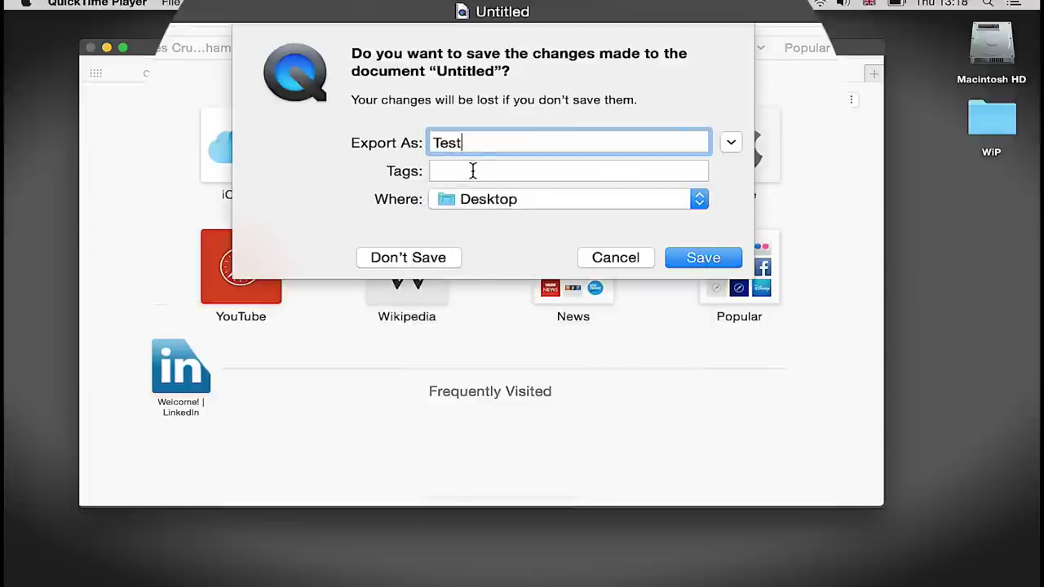
pyautogui.click(473, 171)
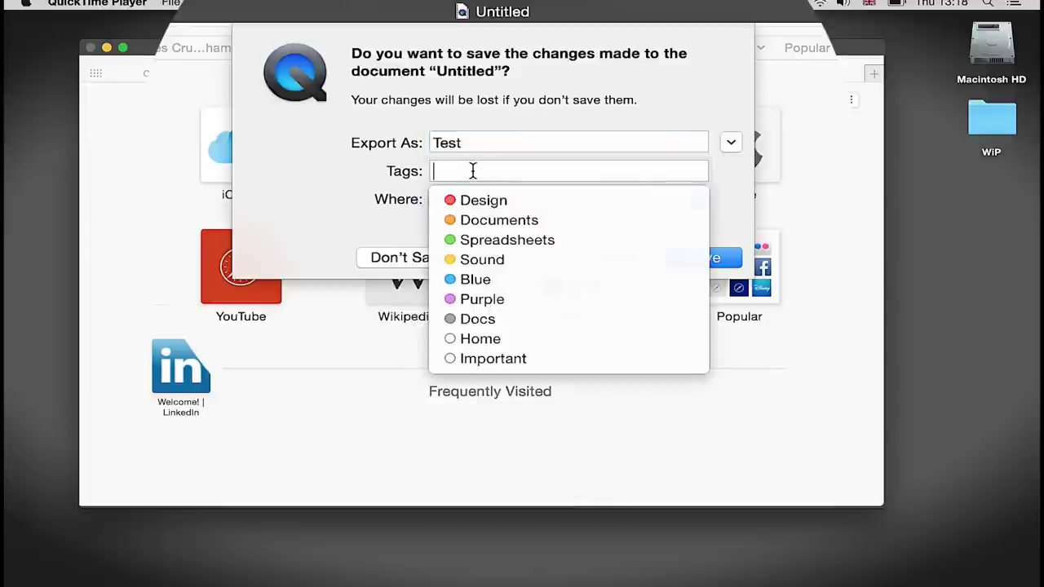
pyautogui.click(323, 223)
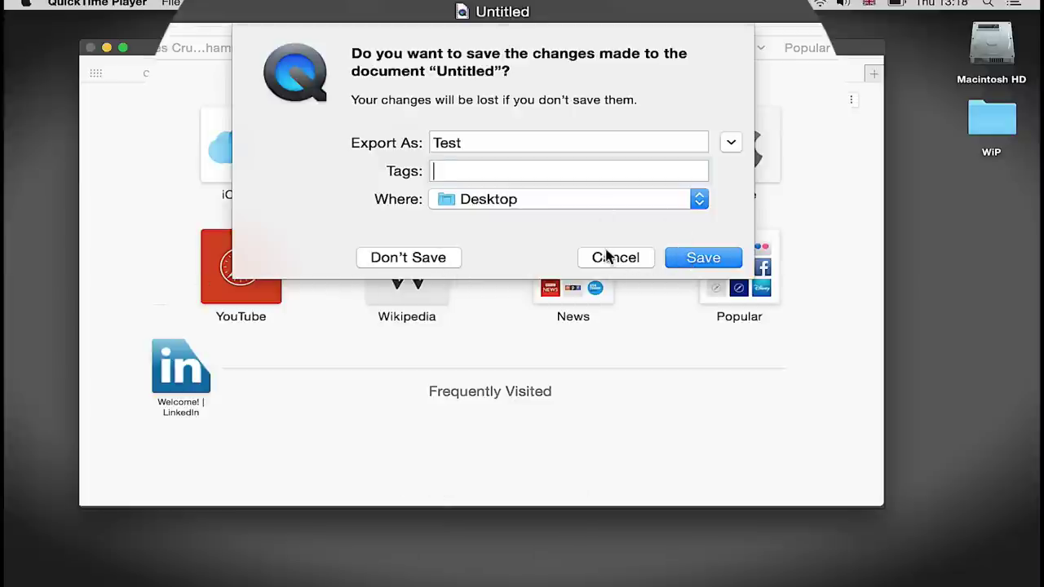
pyautogui.click(690, 261)
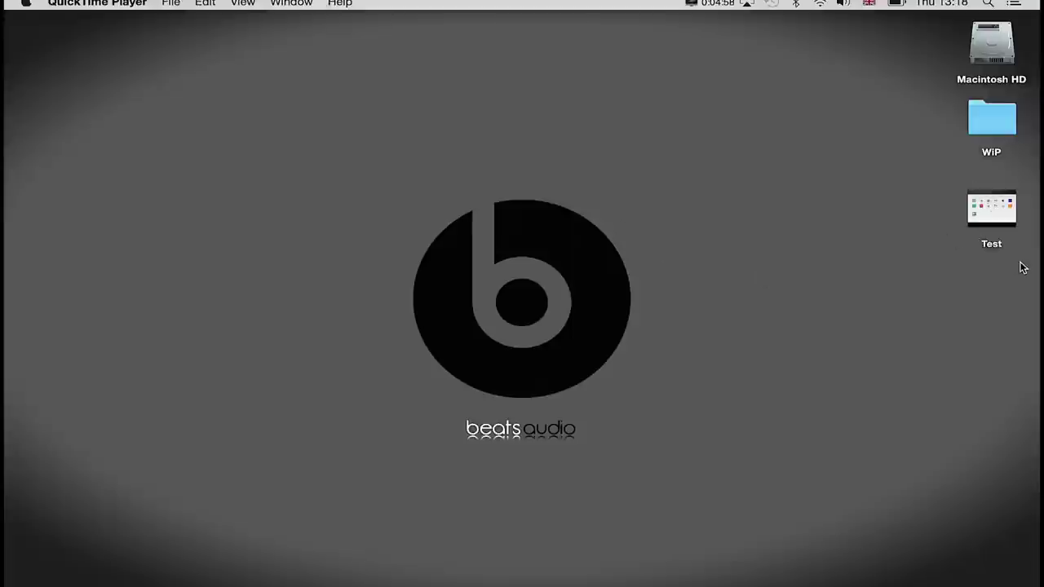
pyautogui.click(859, 215)
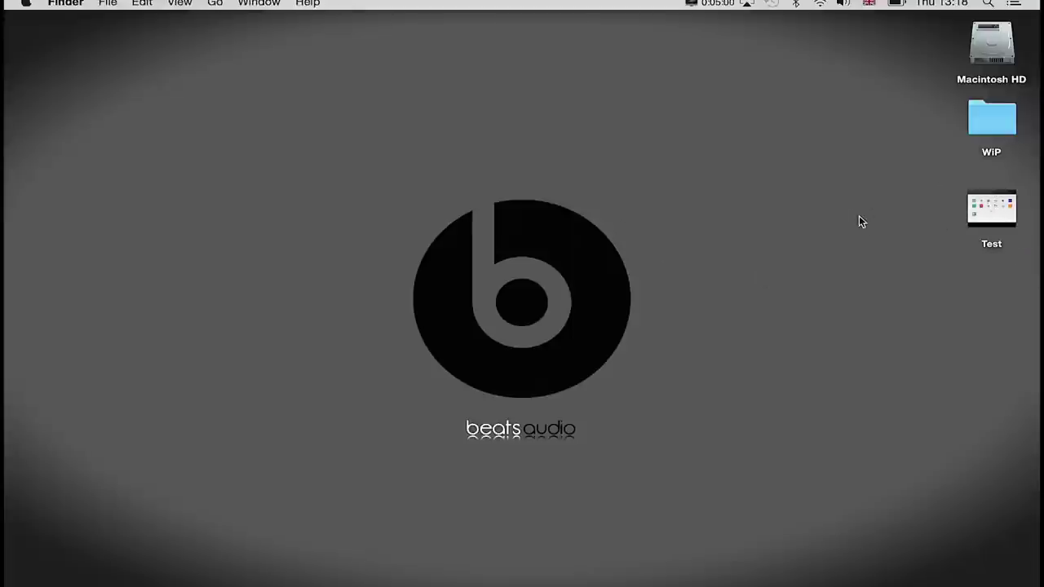